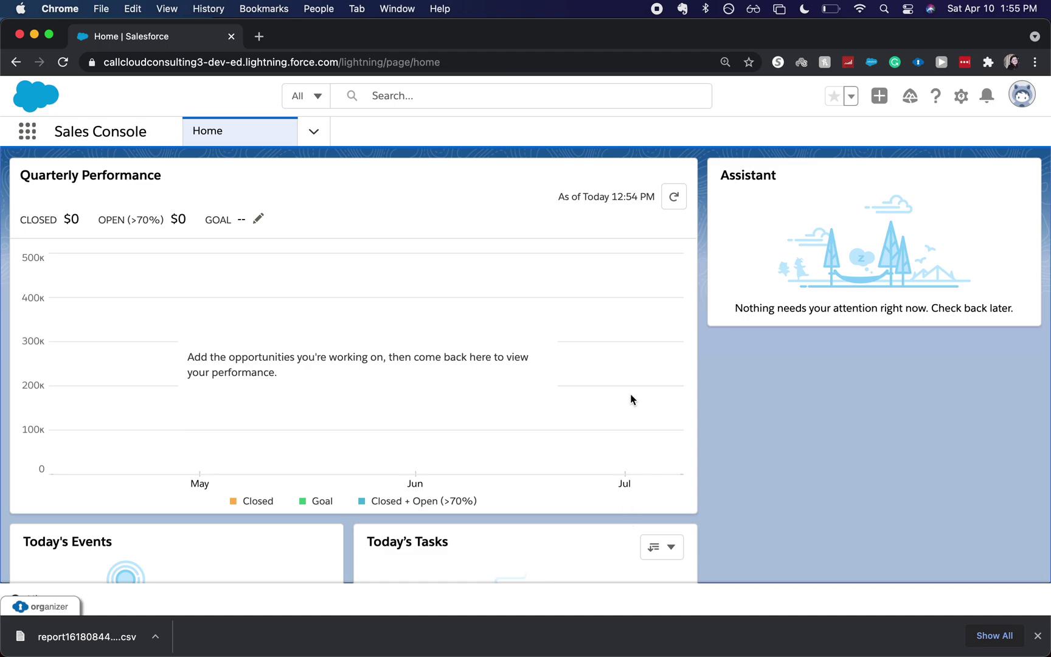
- Launch Data Loader from Spotlight by searching 'datal' and running dataloader.command
key(super+space)
text(data)
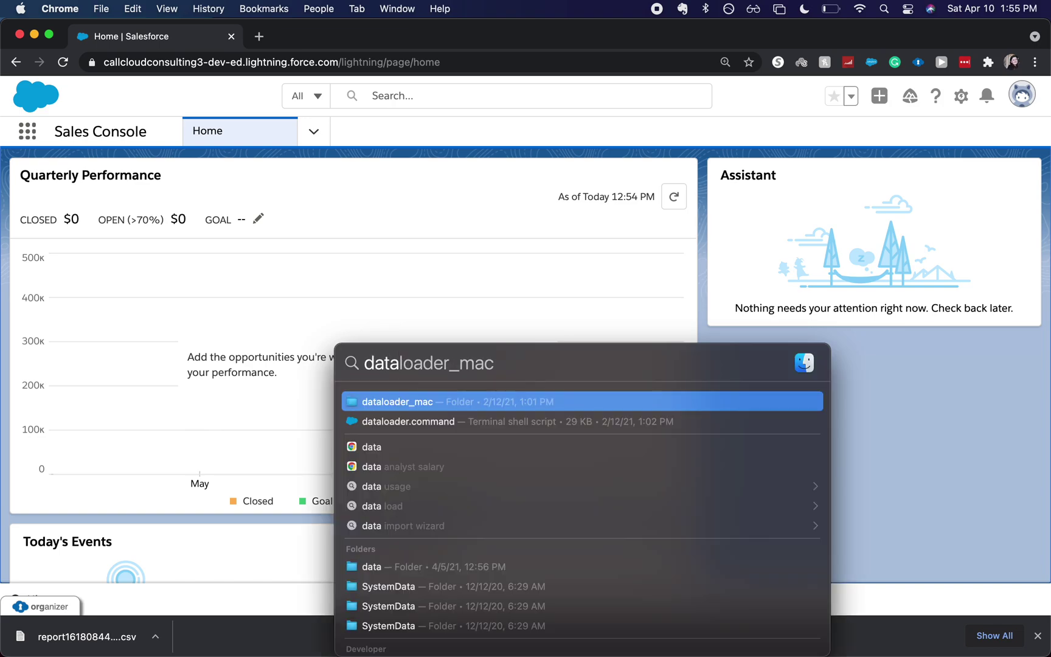
text(l)
key(Return)
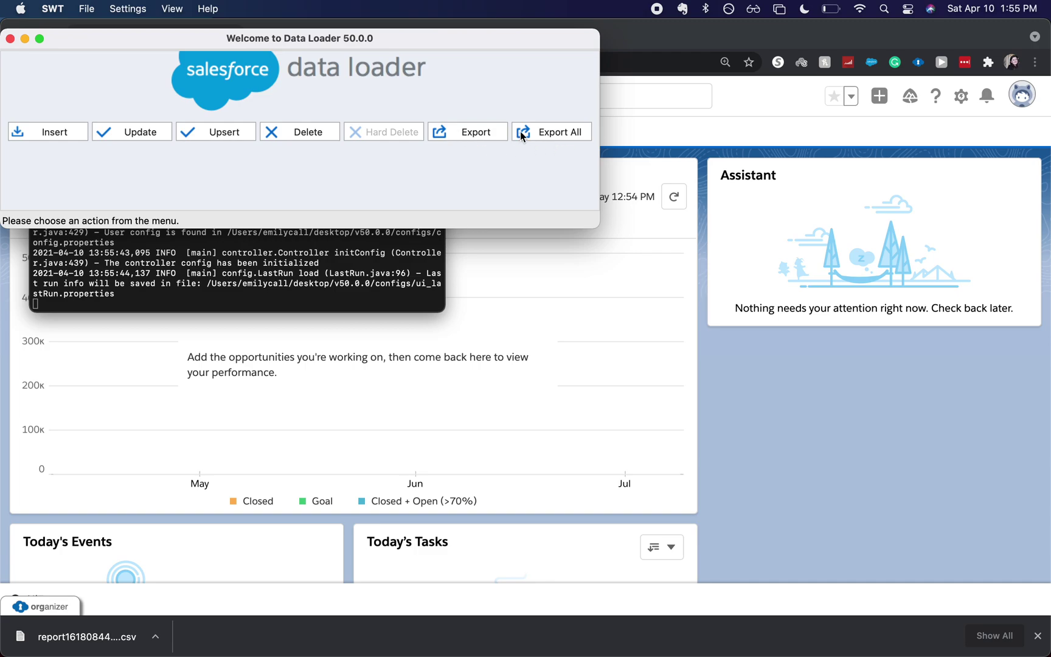
- Start an export and sign in with the Salesforce username and password
click(469, 132)
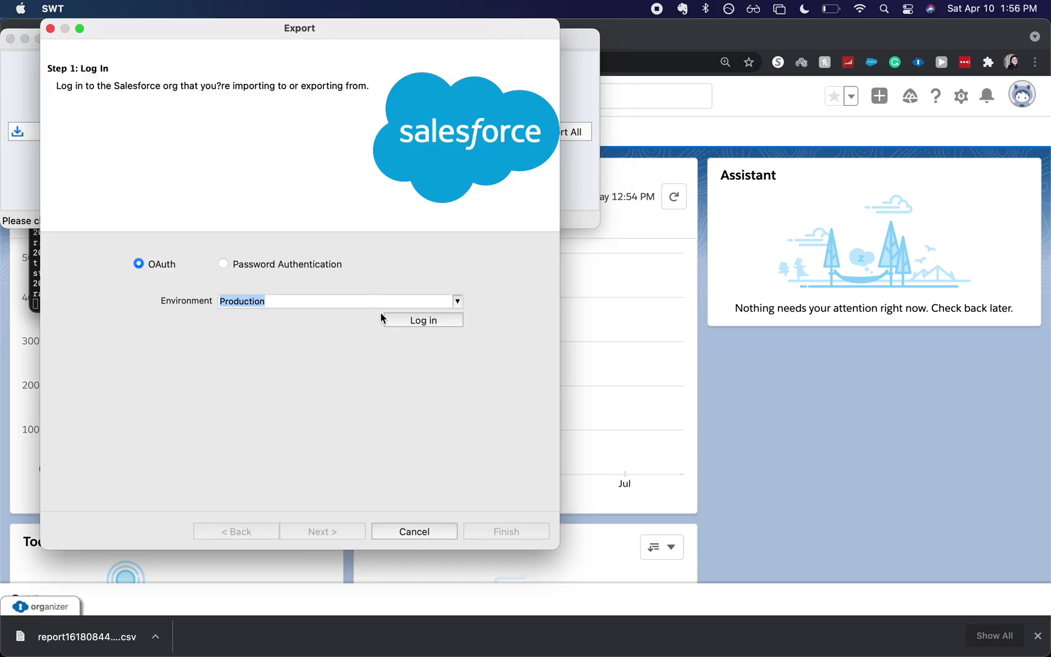
click(387, 320)
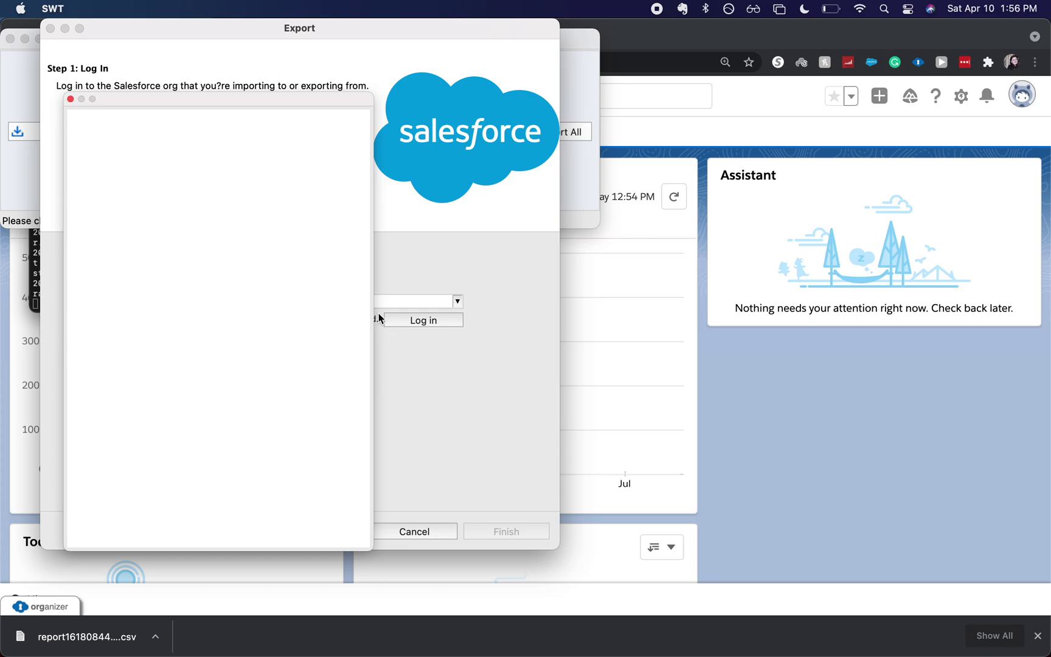
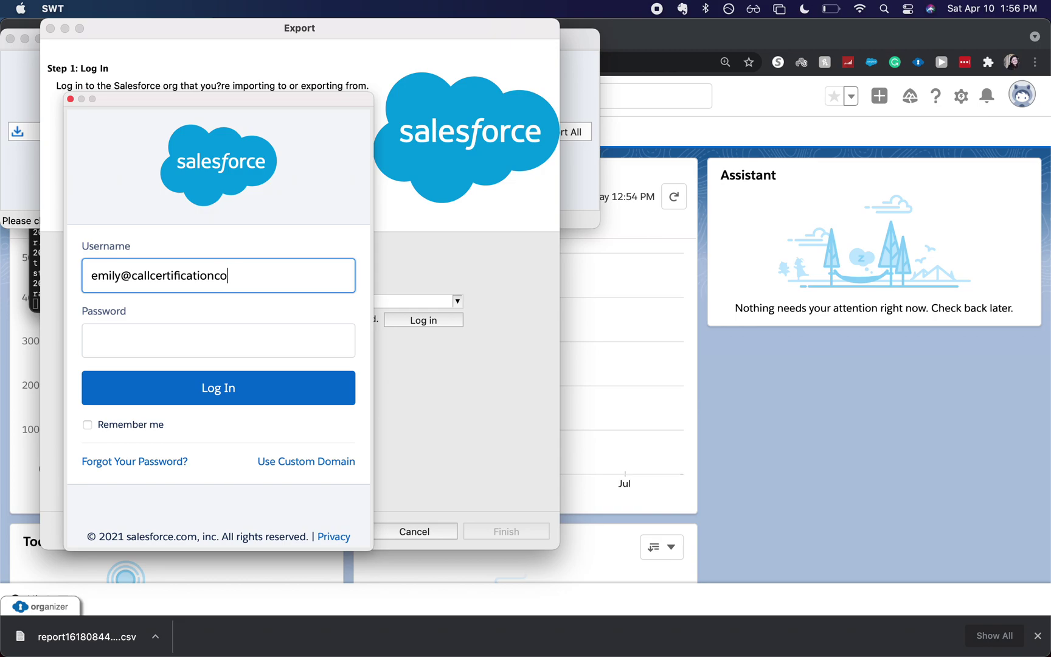
key(Tab)
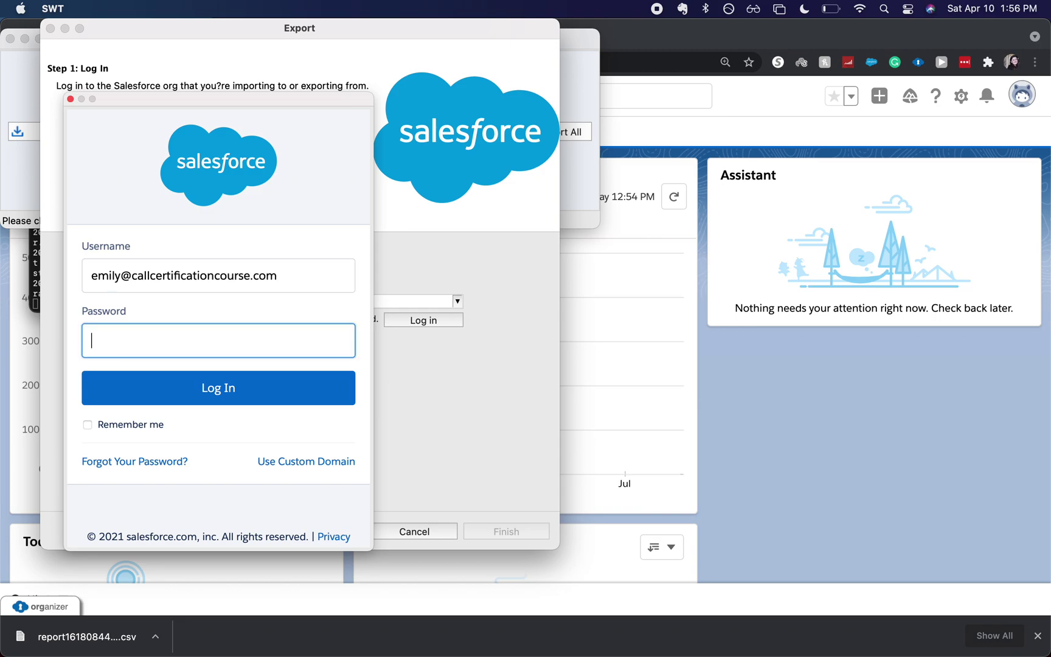
text(•••••••••••)
click(180, 386)
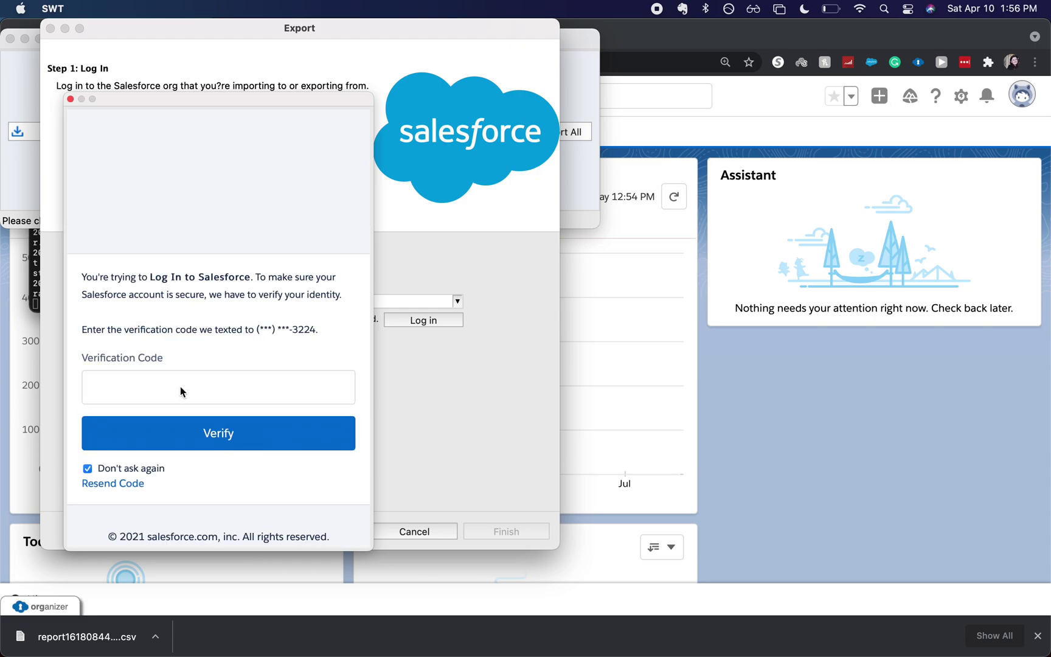
- Enter the identity verification code, verify it, and allow Data Loader access to the org
click(180, 387)
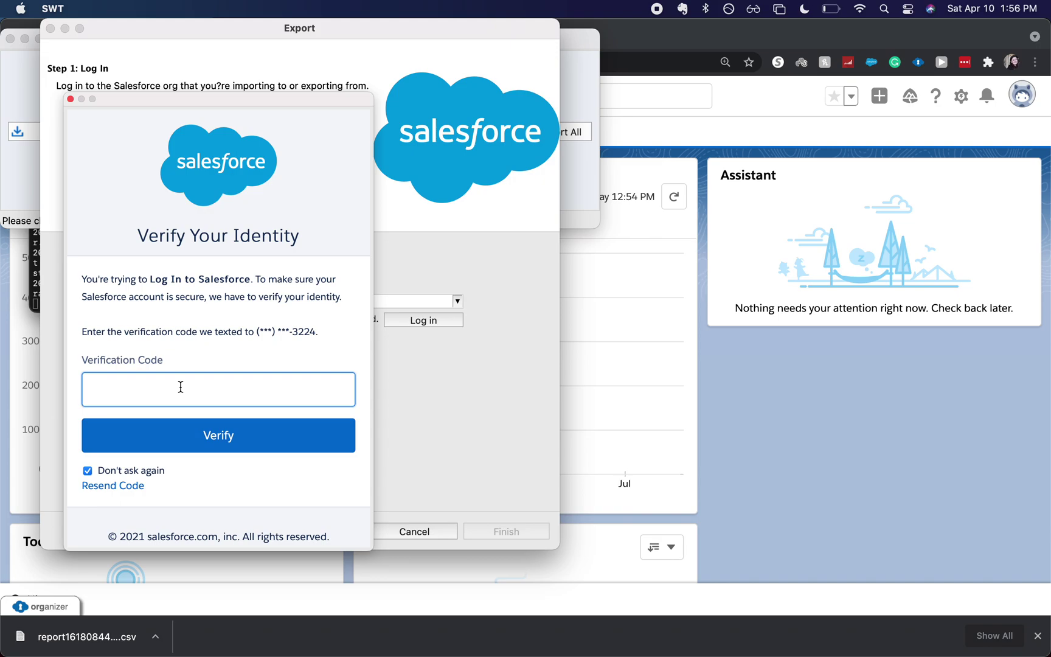
click(184, 447)
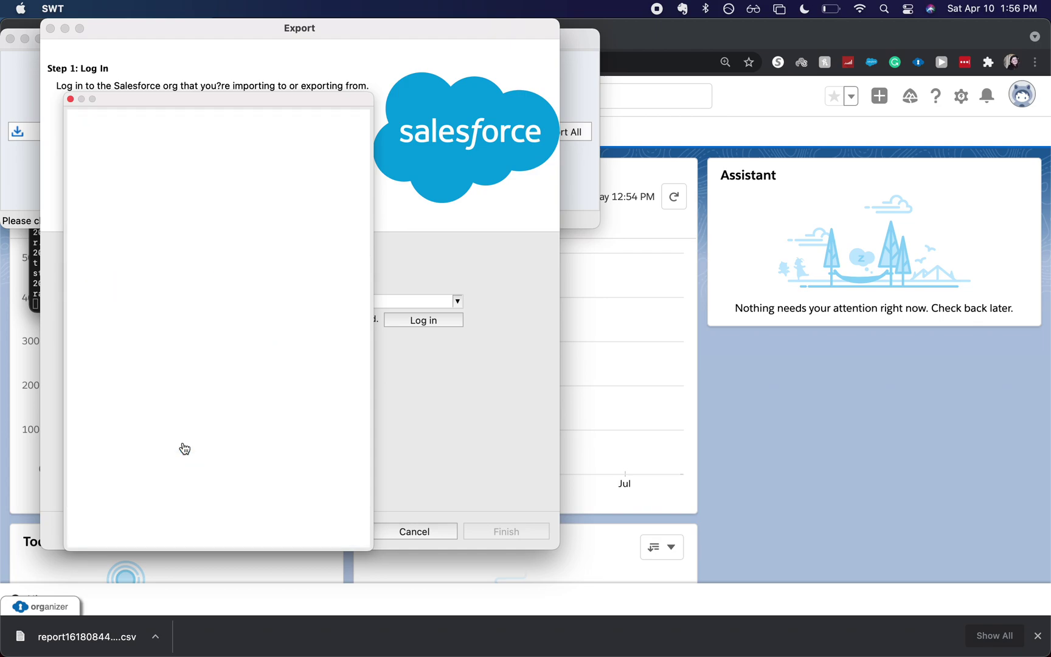
click(263, 421)
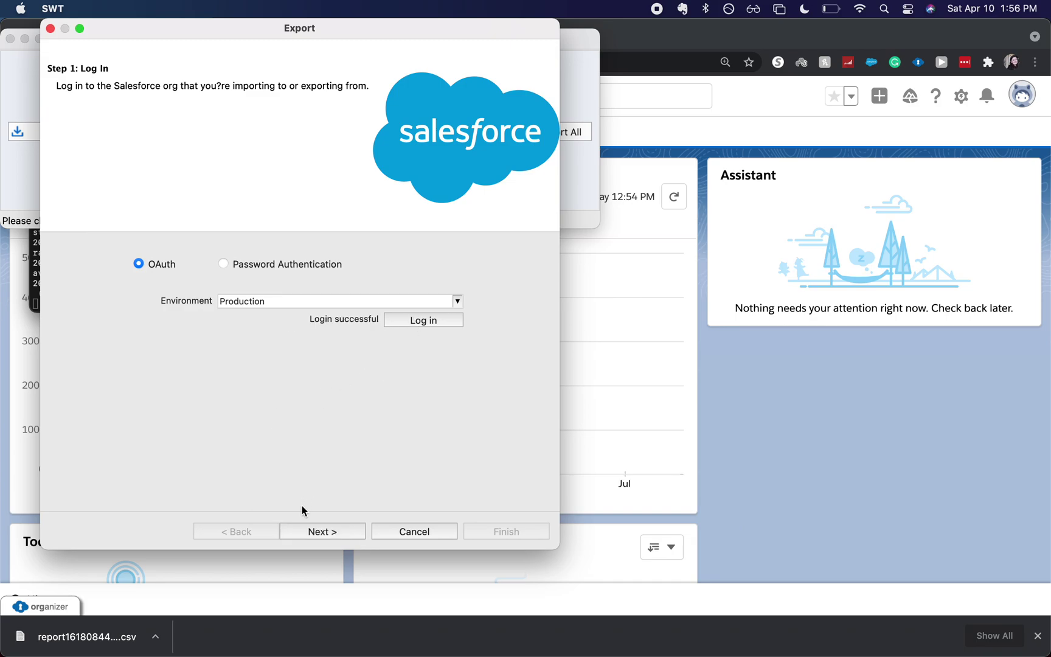
- Export the Lead (Lead) object to extractleadsexample.csv in Downloads and continue to the query step
click(307, 526)
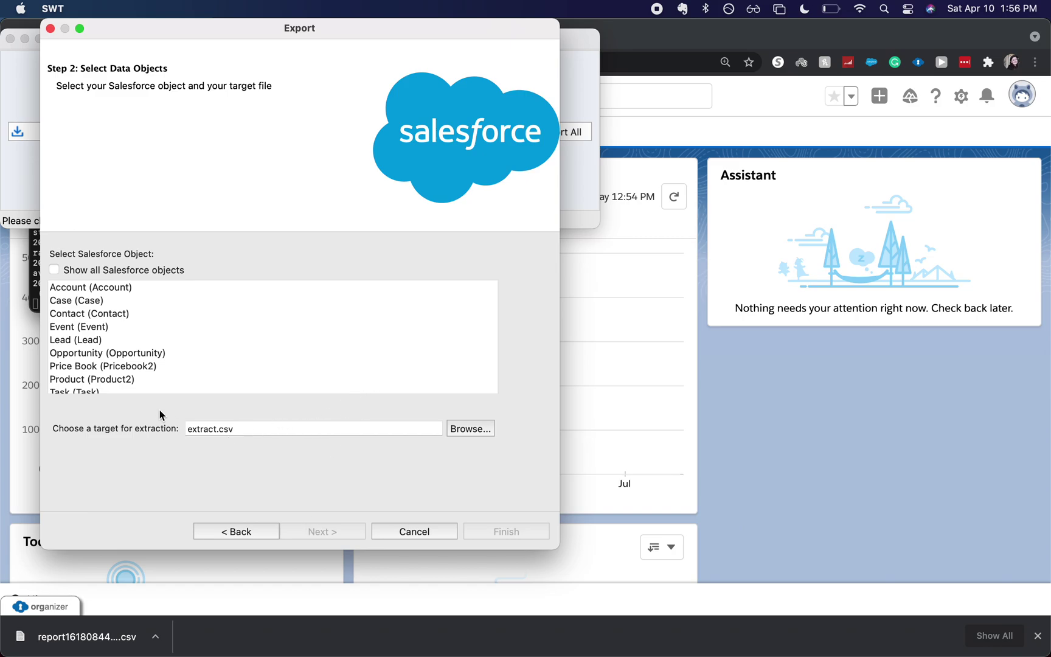
click(95, 344)
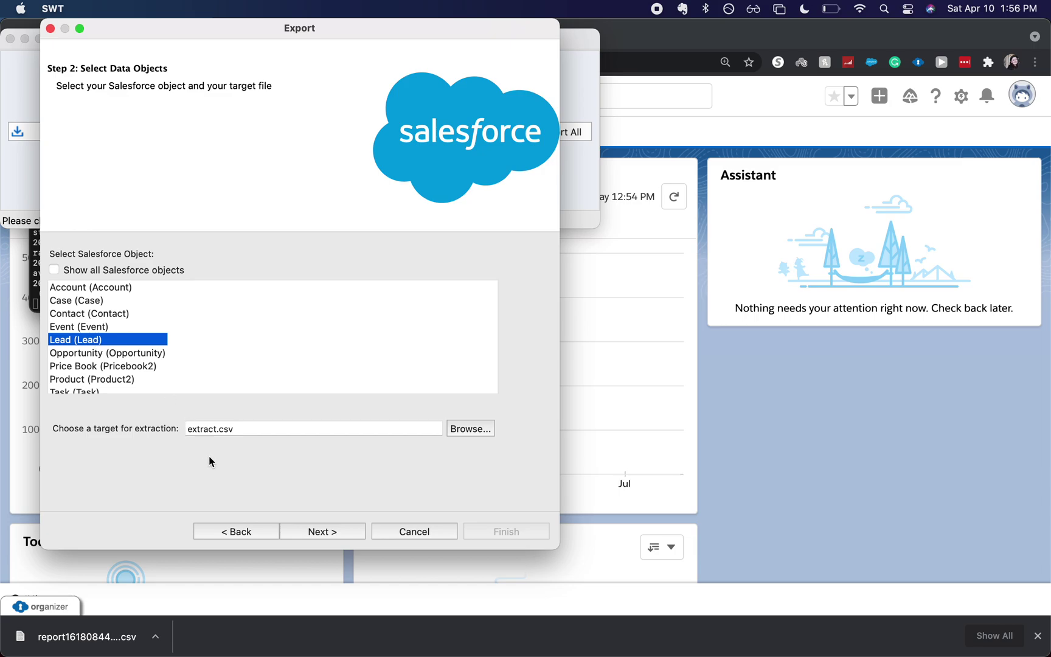
click(478, 433)
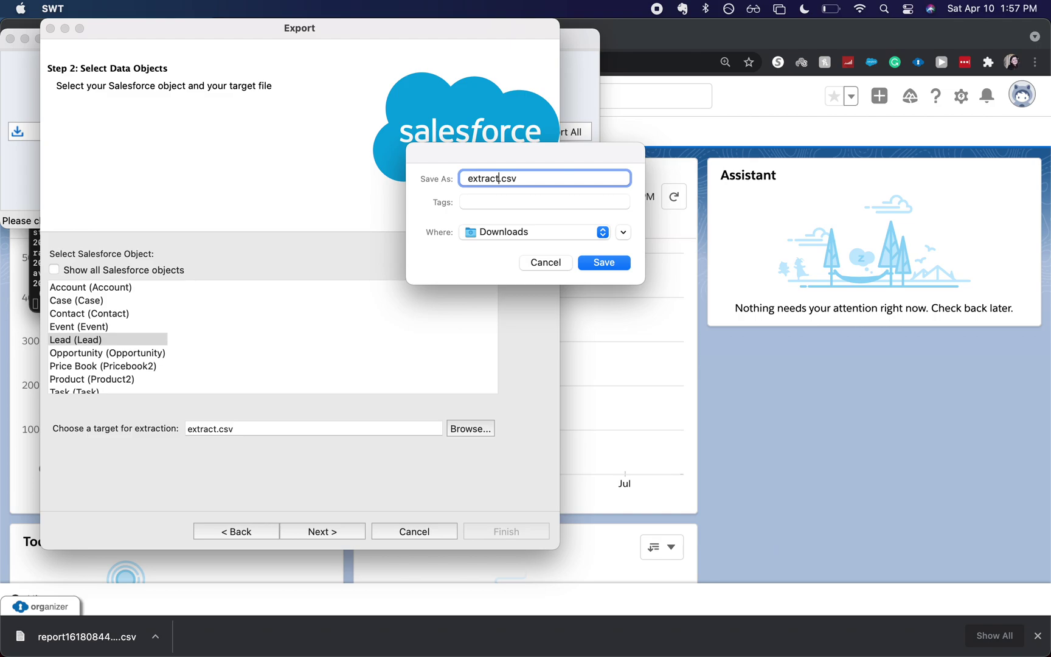
text(leadsexample)
click(619, 263)
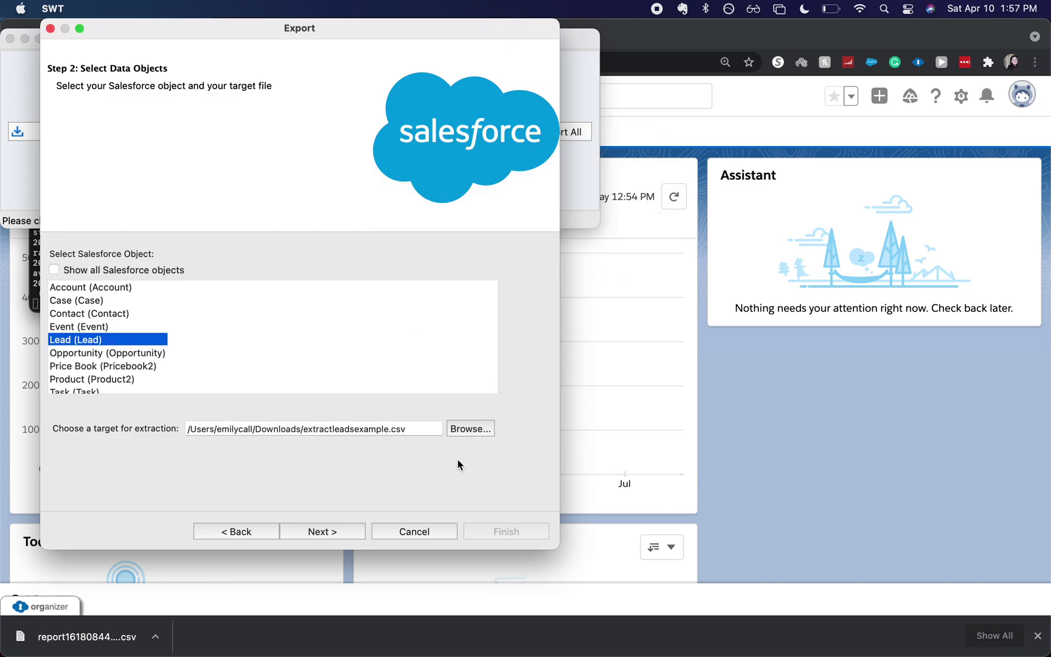
click(348, 528)
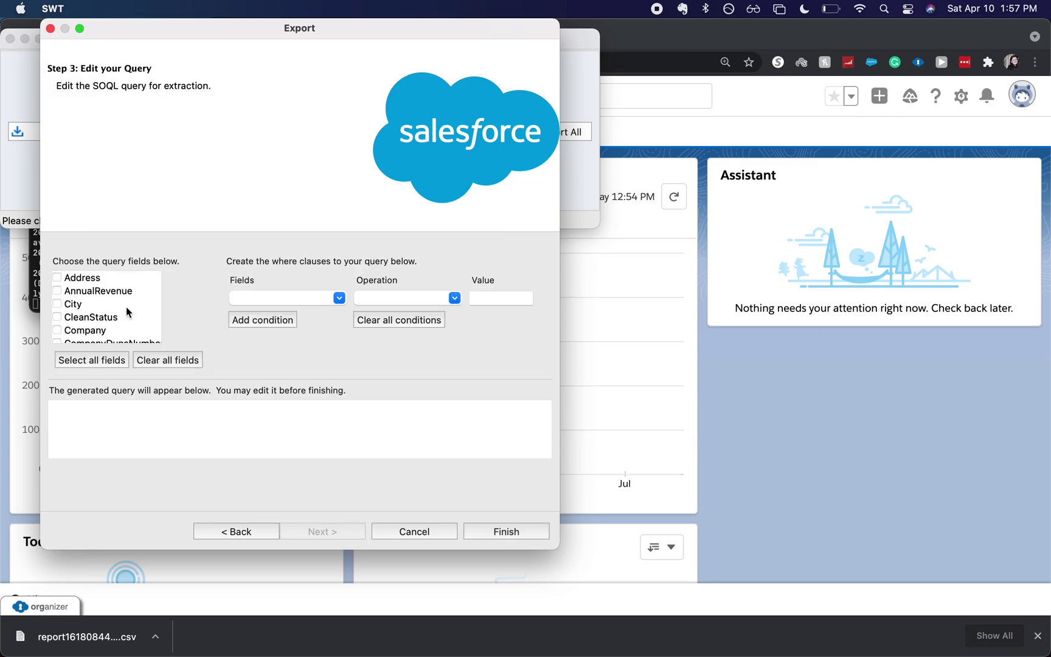
- Tick the Id field in the Lead query's field list
scroll(125, 304, down, 1)
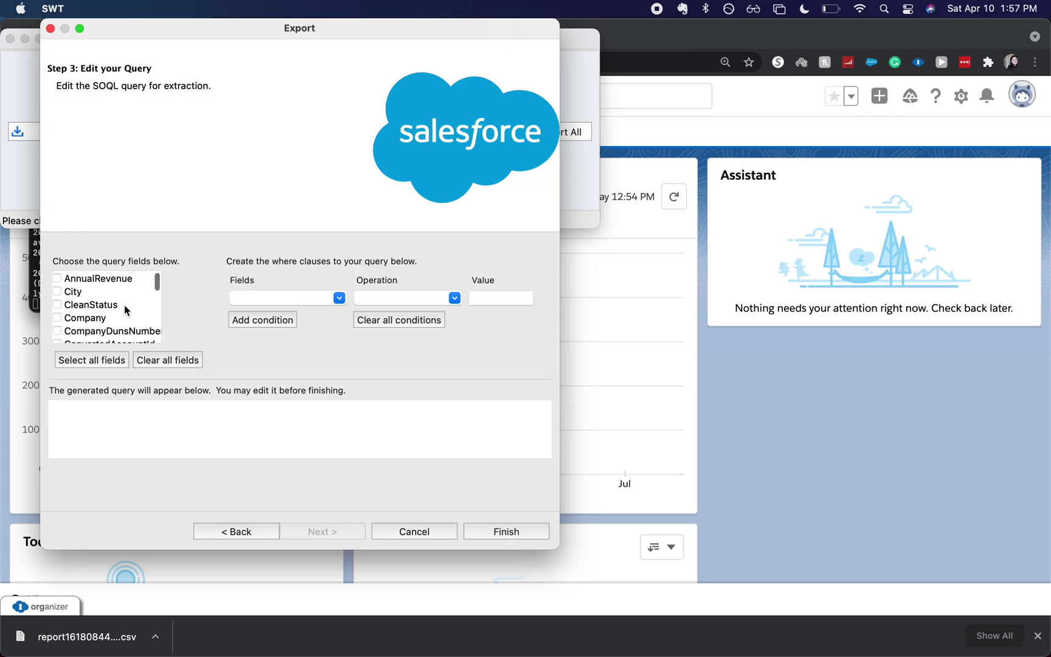
scroll(85, 321, down, 1)
scroll(85, 321, down, 1)
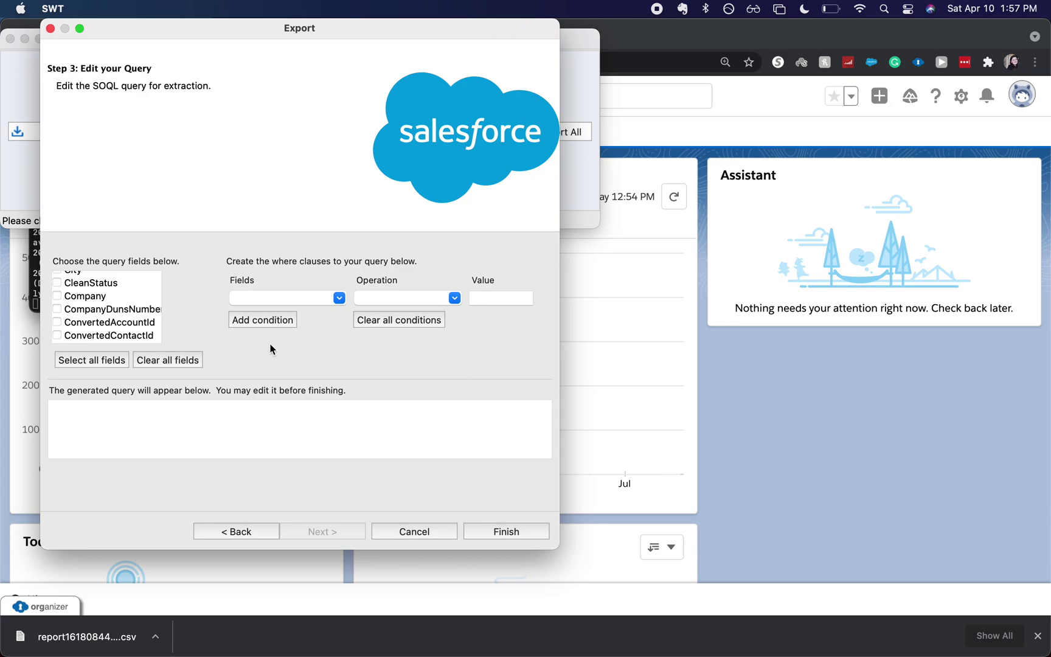
scroll(146, 310, down, 1)
scroll(147, 311, down, 5)
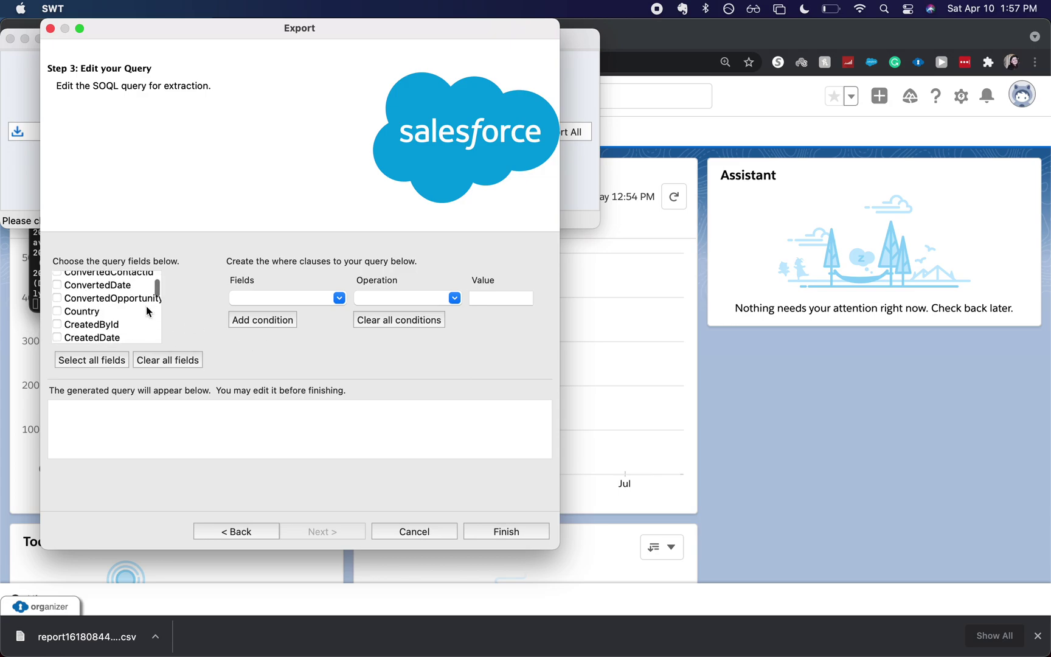
scroll(147, 298, down, 2)
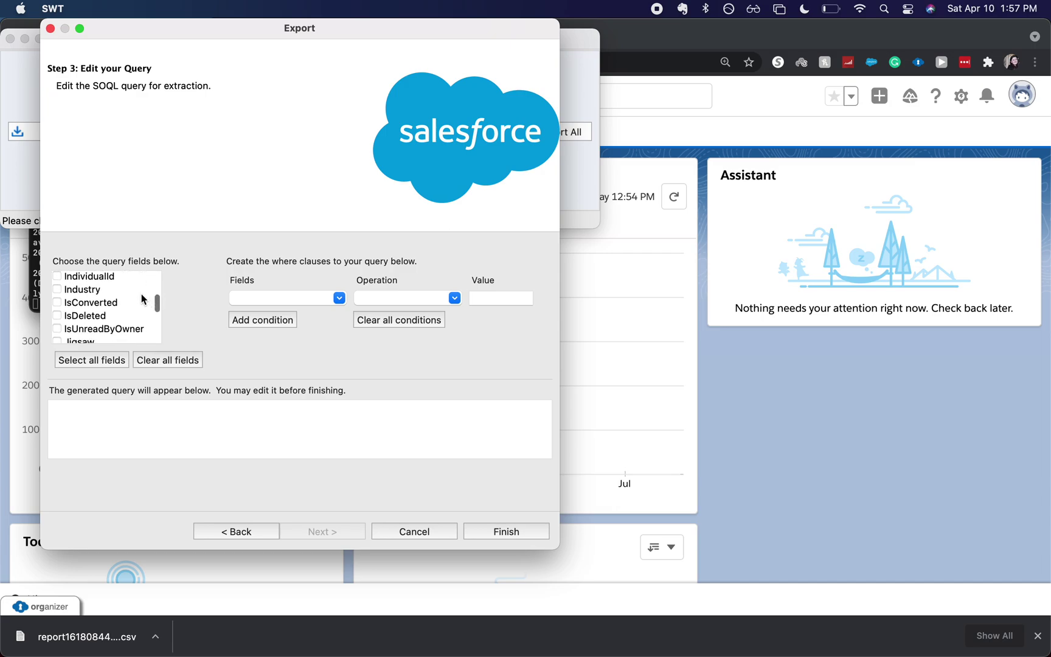
scroll(148, 298, up, 1)
click(68, 283)
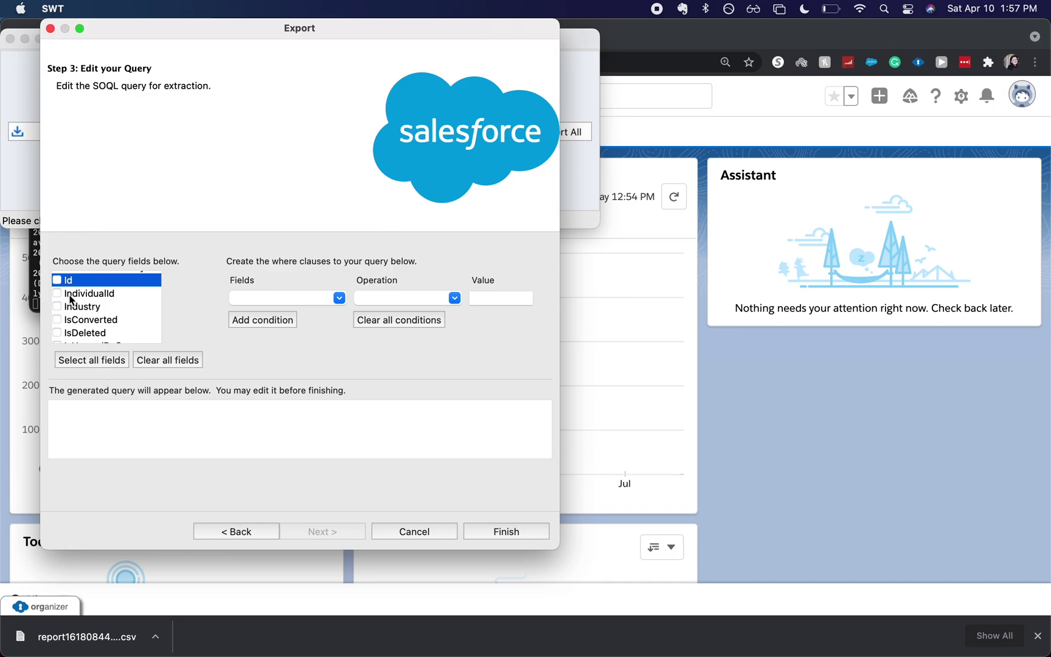
click(57, 281)
- Add LastName, OwnerId and Phone to the query's selected fields
scroll(84, 316, down, 5)
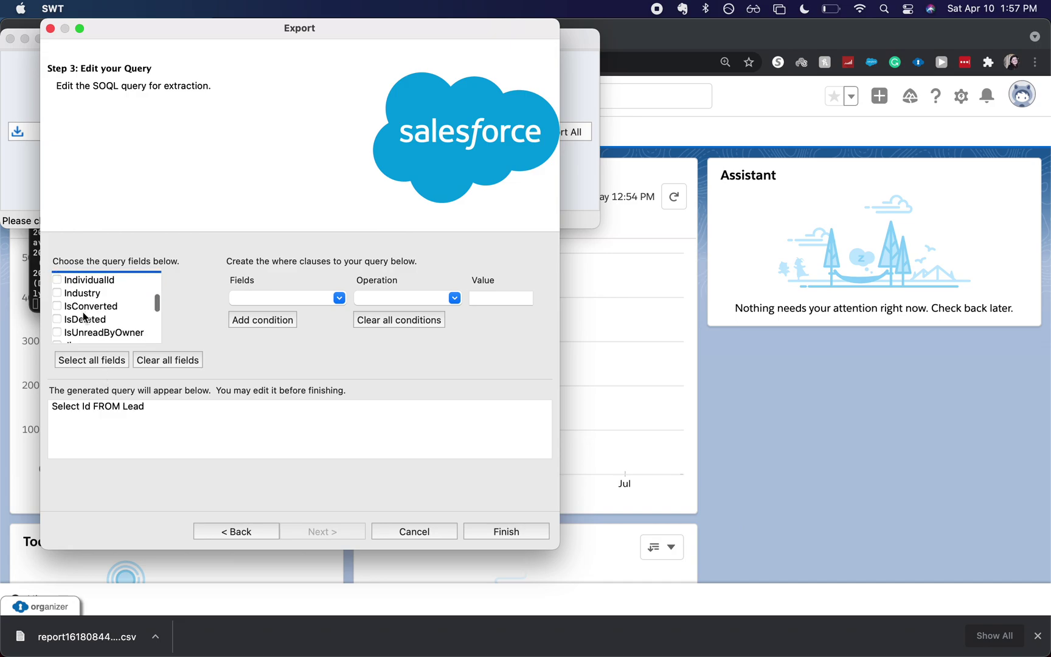
click(56, 301)
scroll(58, 307, down, 3)
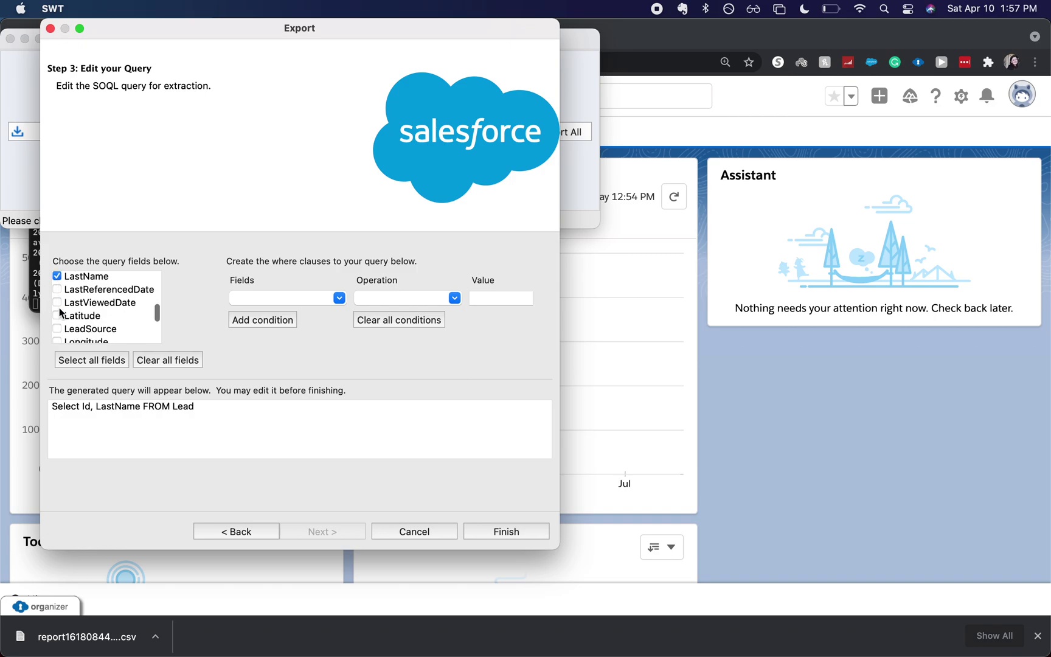
scroll(60, 312, down, 2)
click(58, 300)
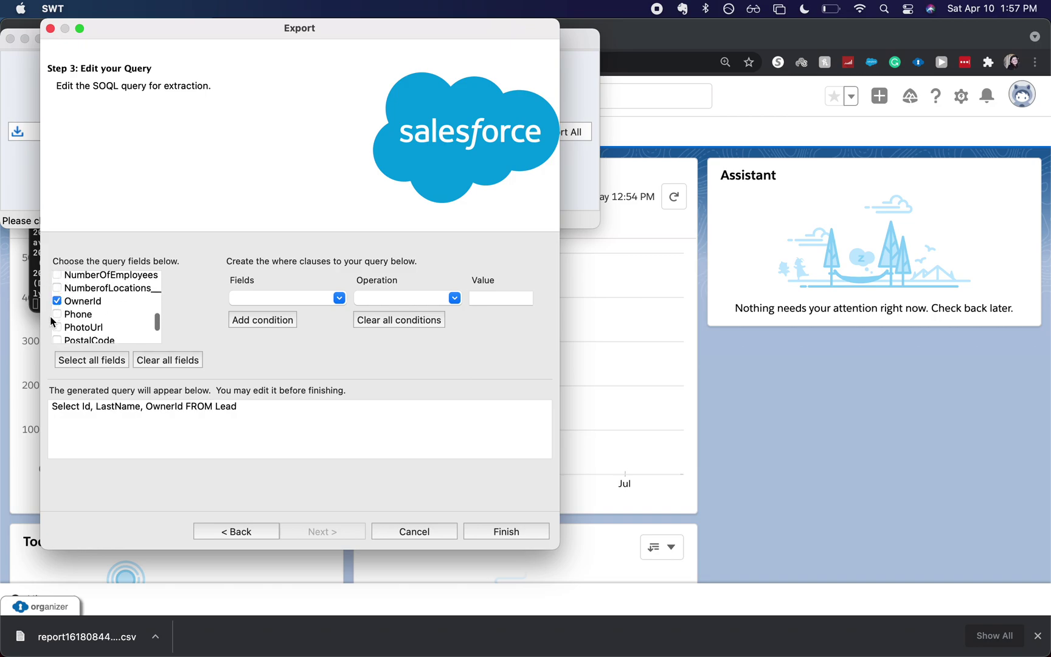
click(56, 314)
scroll(87, 319, down, 3)
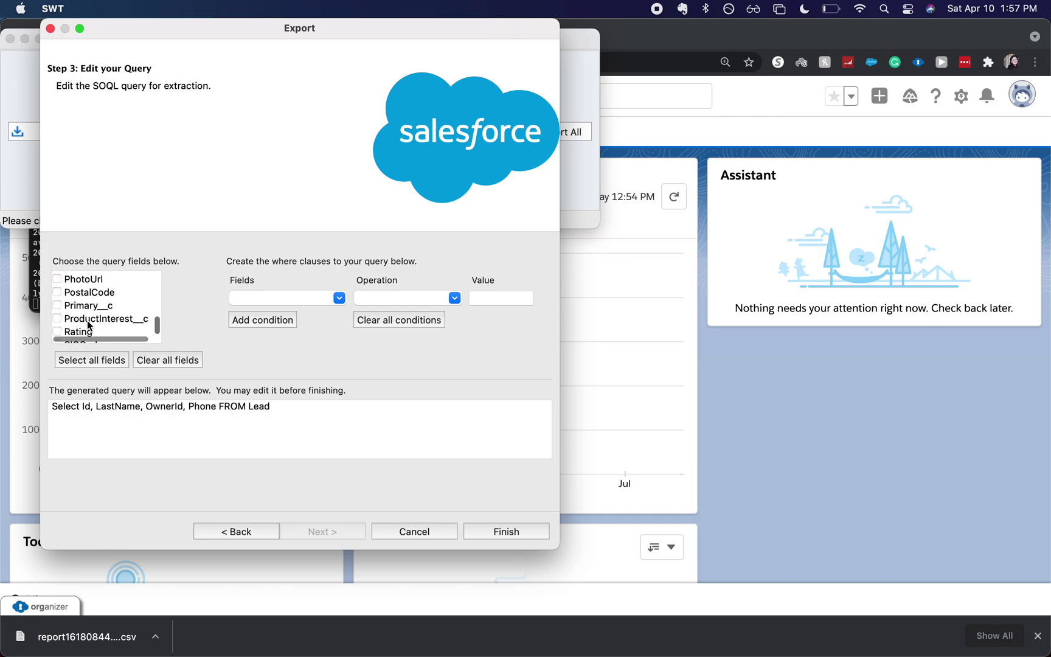
scroll(87, 320, down, 3)
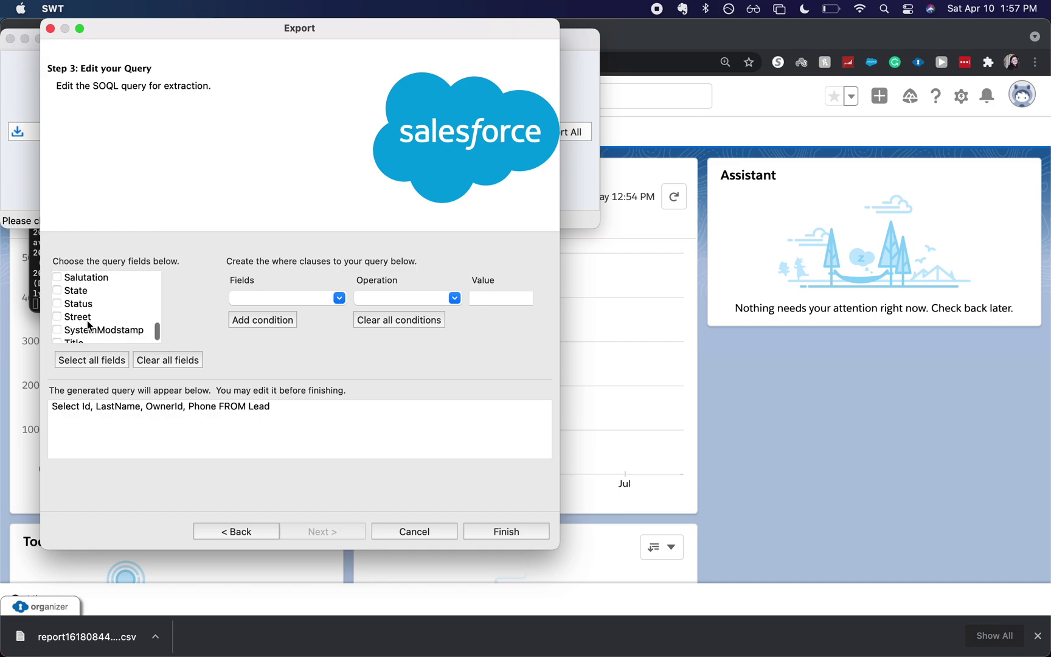
scroll(87, 320, up, 5)
scroll(87, 320, up, 3)
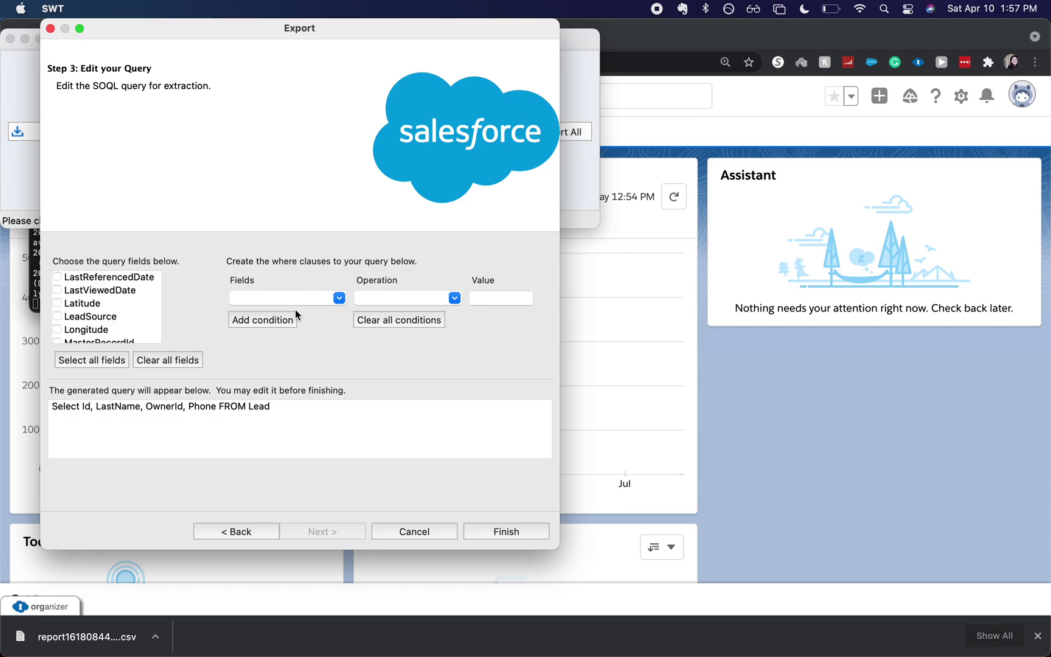
click(310, 299)
- Add the condition Rating equals 'Hot' to the query and finish the wizard
click(340, 298)
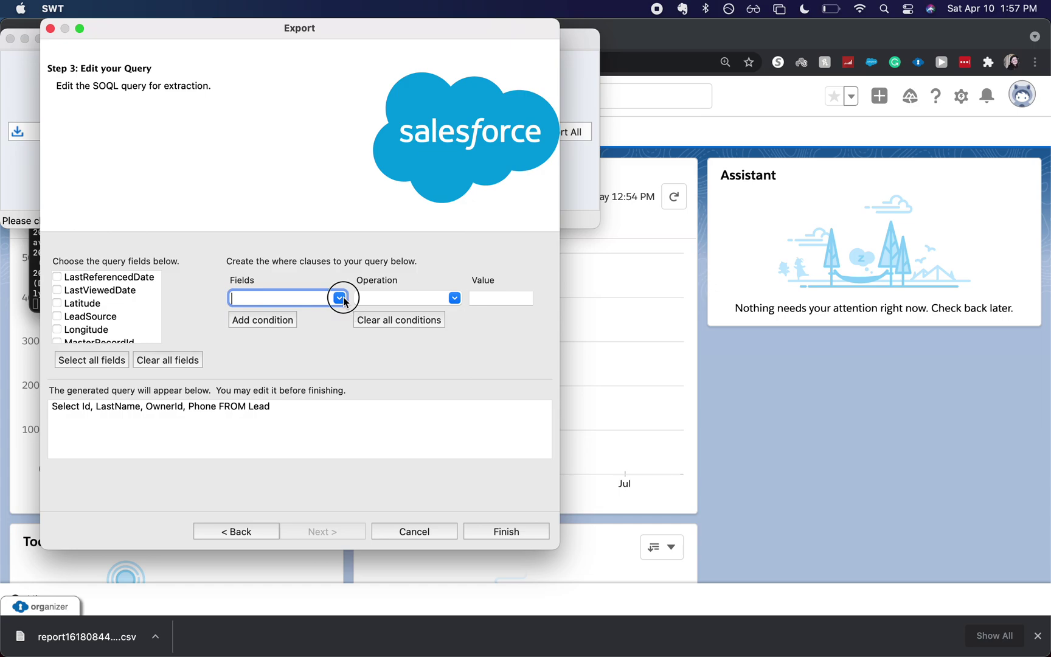
scroll(309, 357, down, 8)
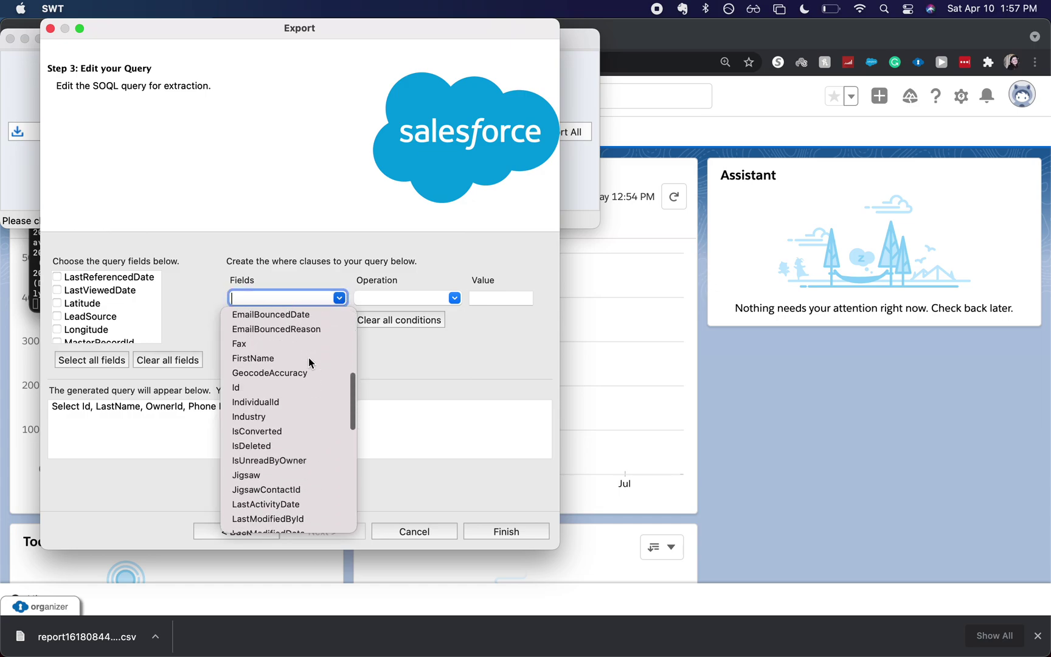
scroll(309, 357, down, 2)
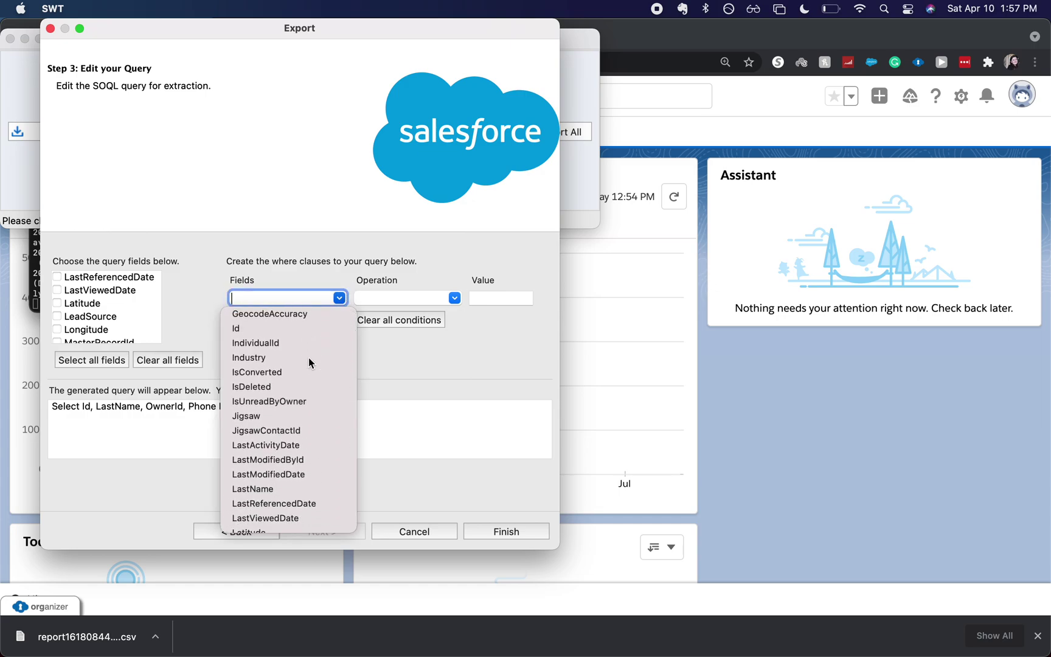
scroll(309, 357, down, 6)
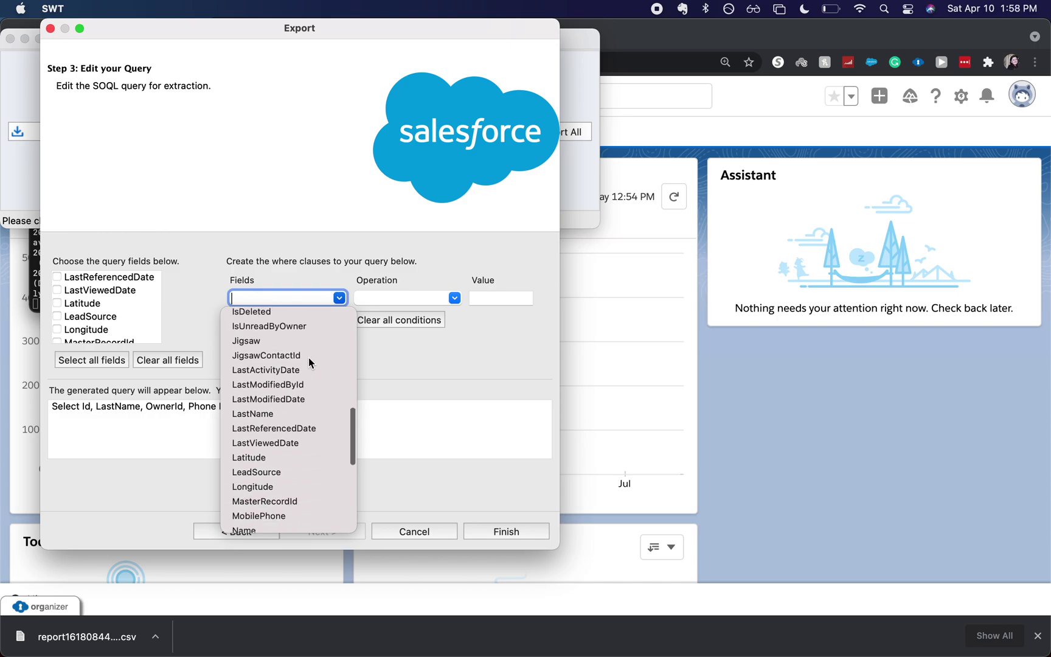
scroll(309, 359, down, 2)
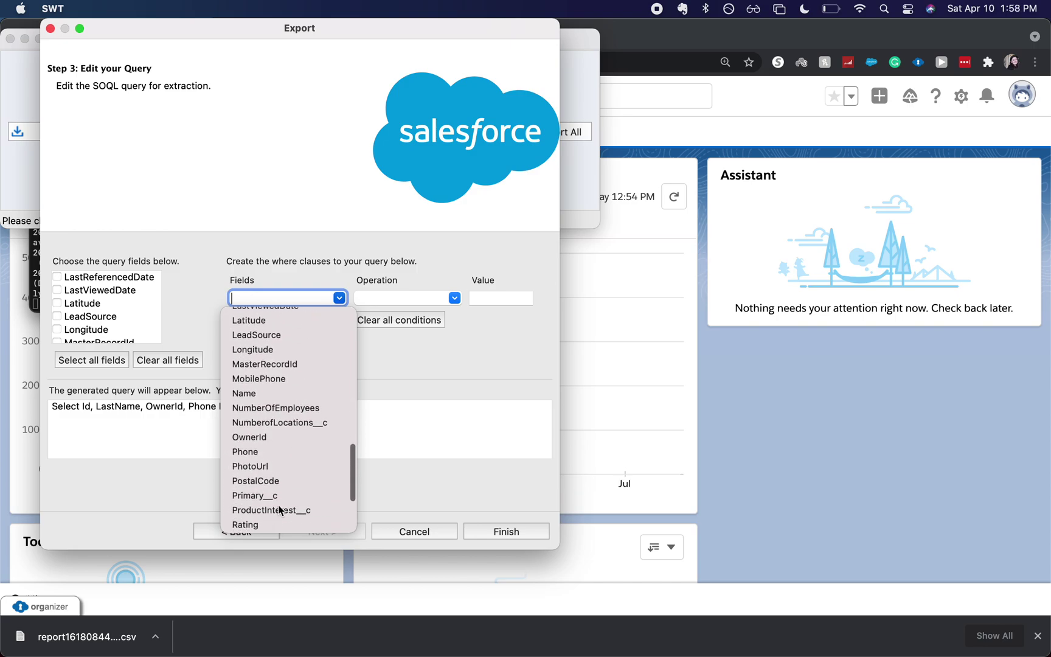
click(266, 523)
click(380, 295)
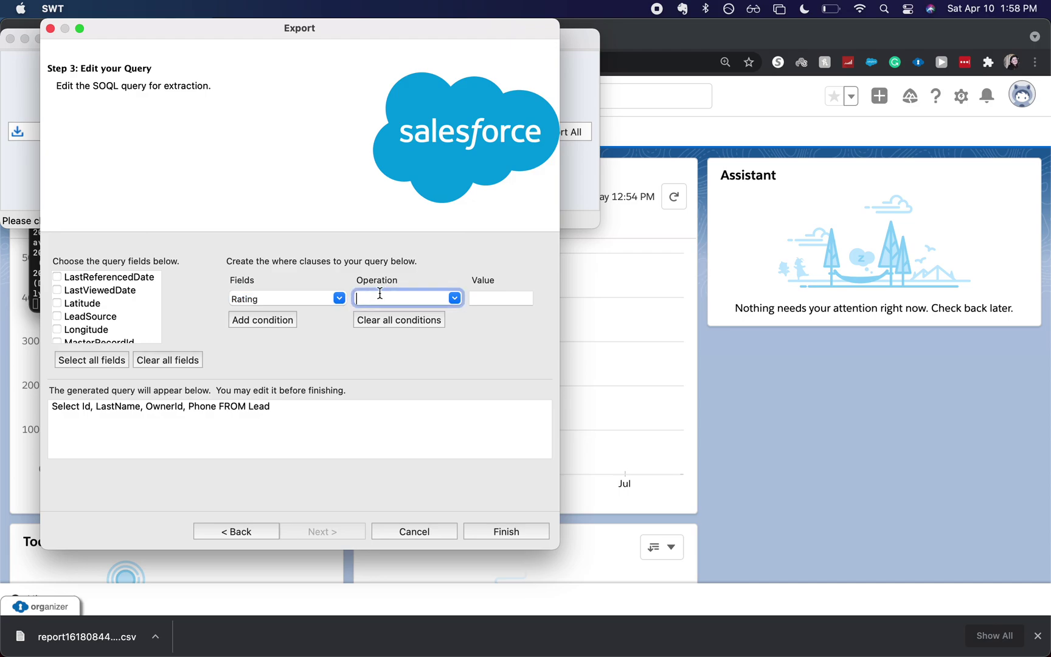
click(454, 298)
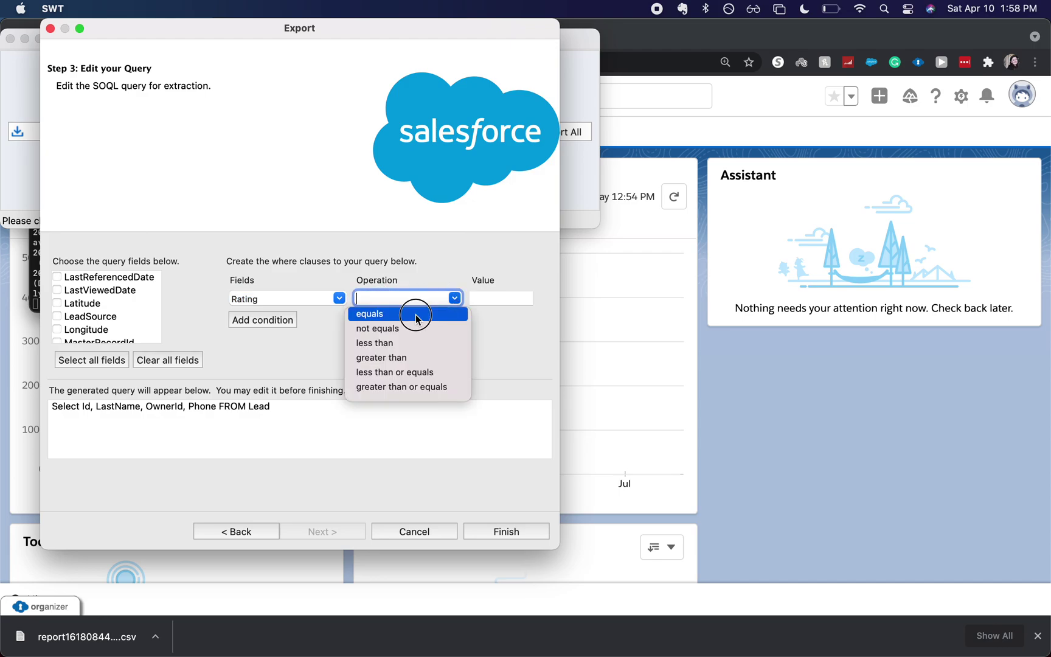
click(413, 313)
click(480, 299)
click(480, 321)
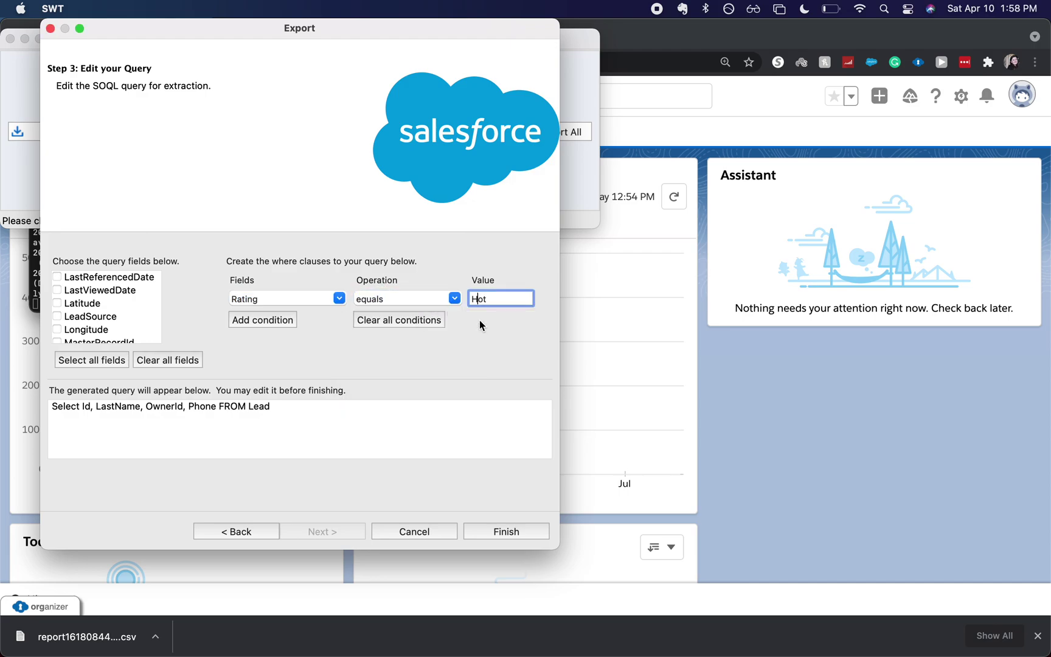
click(245, 321)
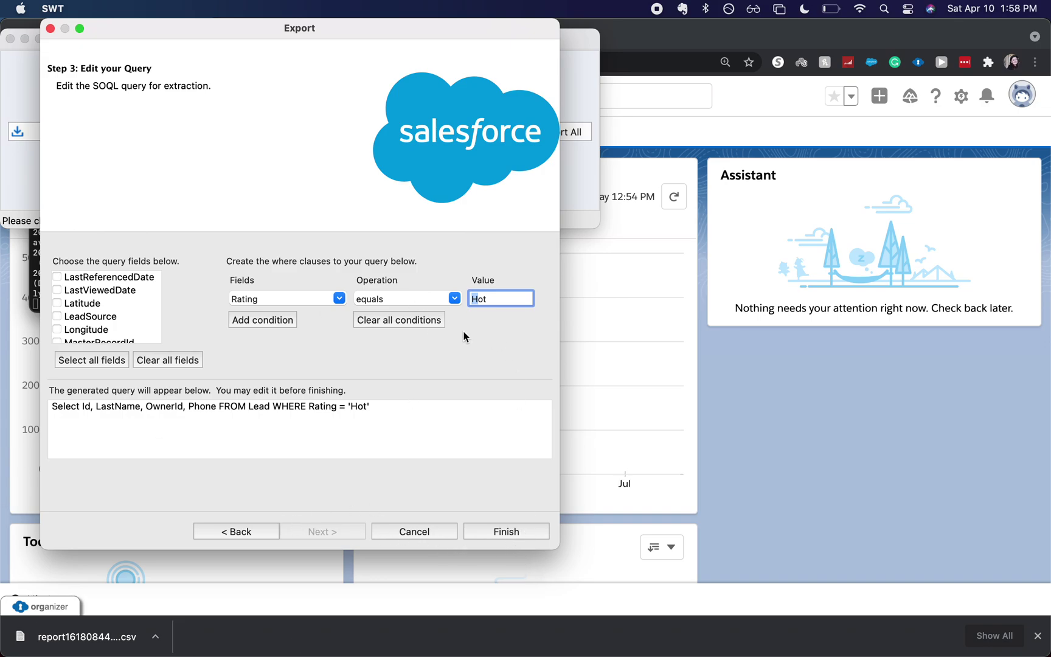
click(532, 528)
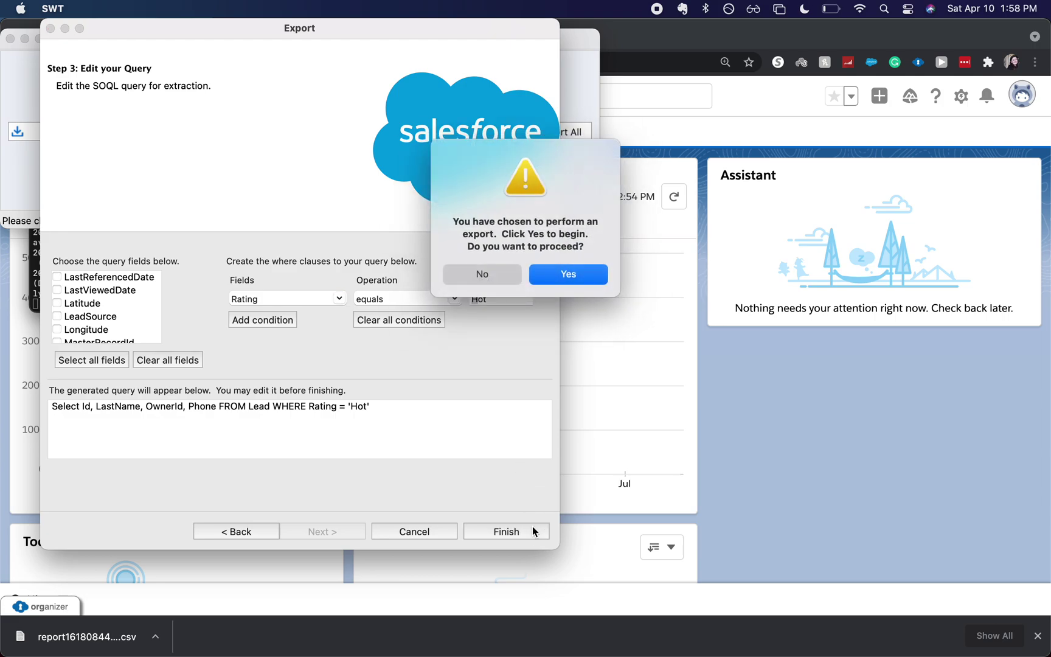
- Confirm the export and view the extracted CSV with the one Hot lead
click(574, 277)
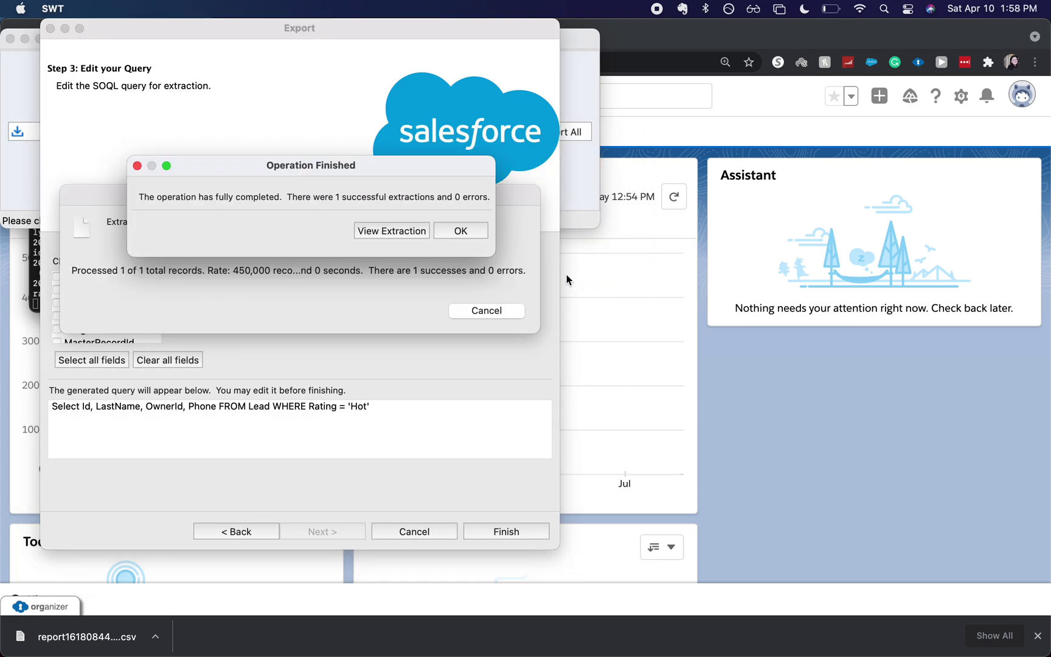
click(375, 230)
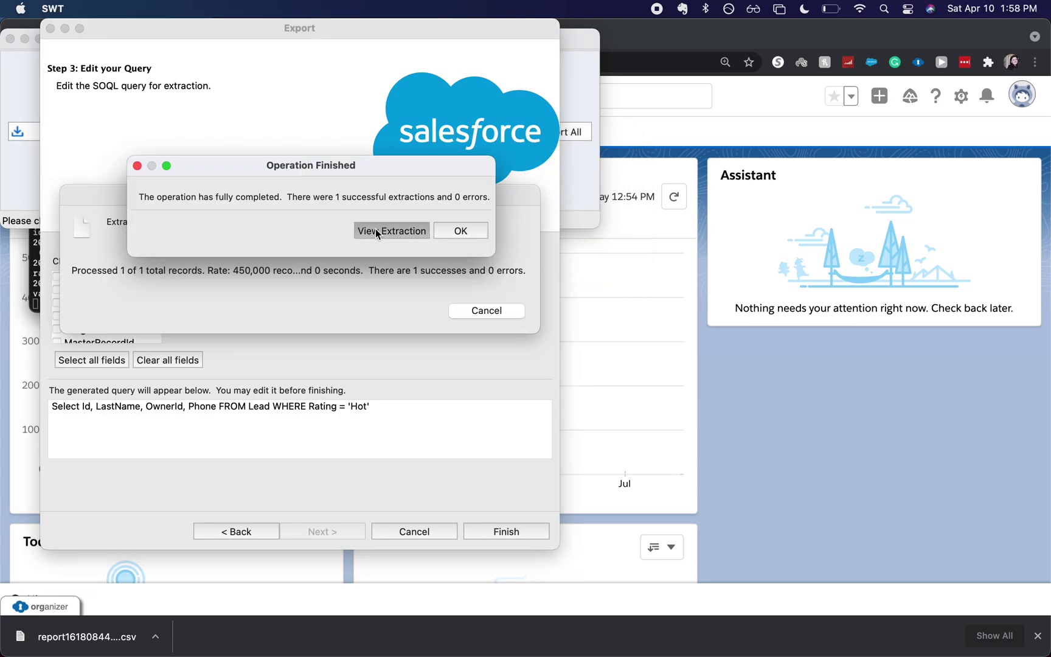